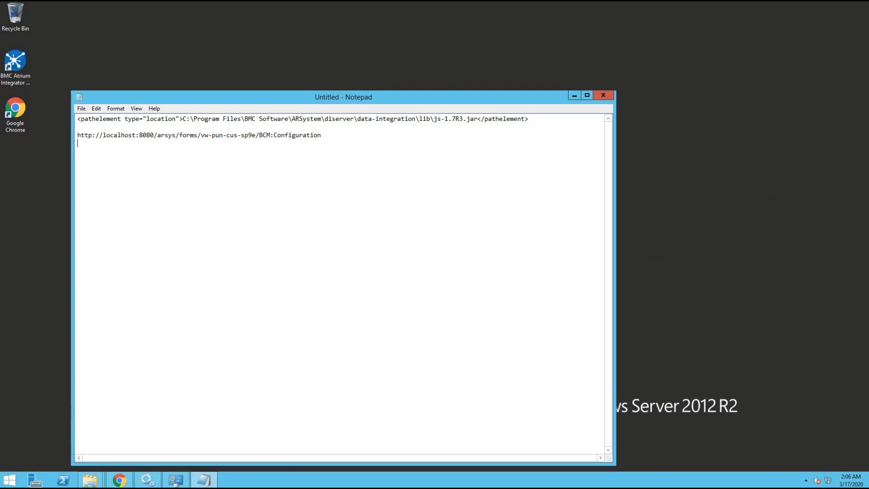
Open pluginsvr_config from the ARSystem pluginsvr folder in Notepad for editing.
key(alt+Tab)
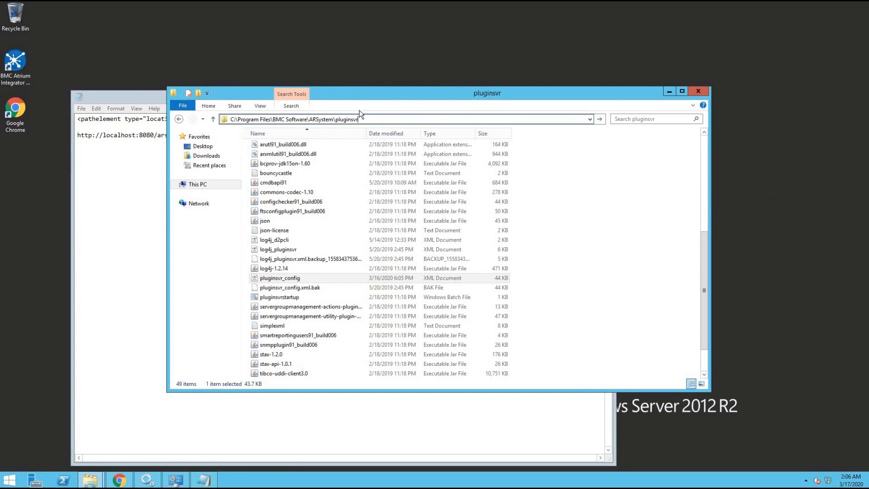
right_click(292, 278)
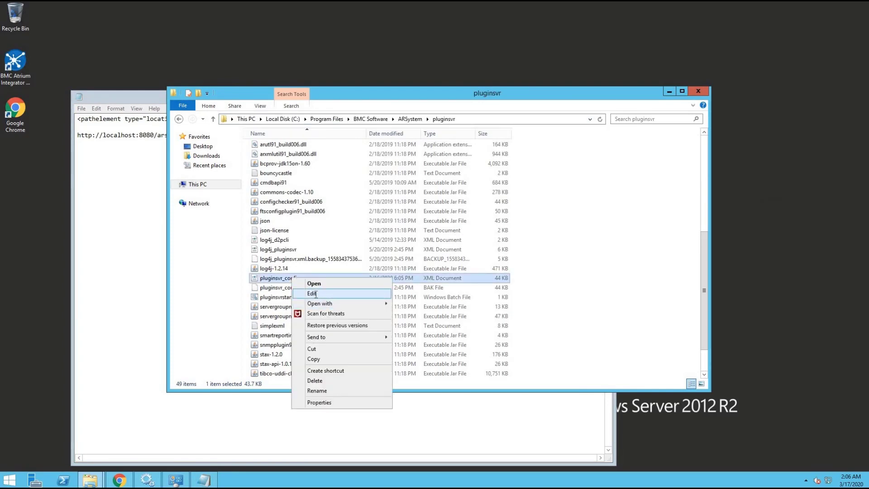
click(312, 293)
Add the js-1.7R3.jar pathelement line to the ARSYS.ARDBC.PENTAHO plug-in entry.
key(ctrl+f)
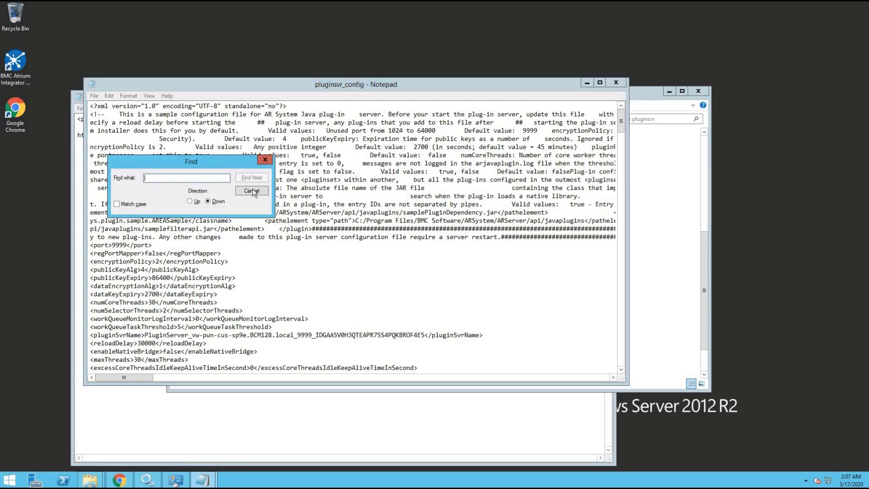
text(ARSYS.ARDBC.PENTAHO)
click(252, 178)
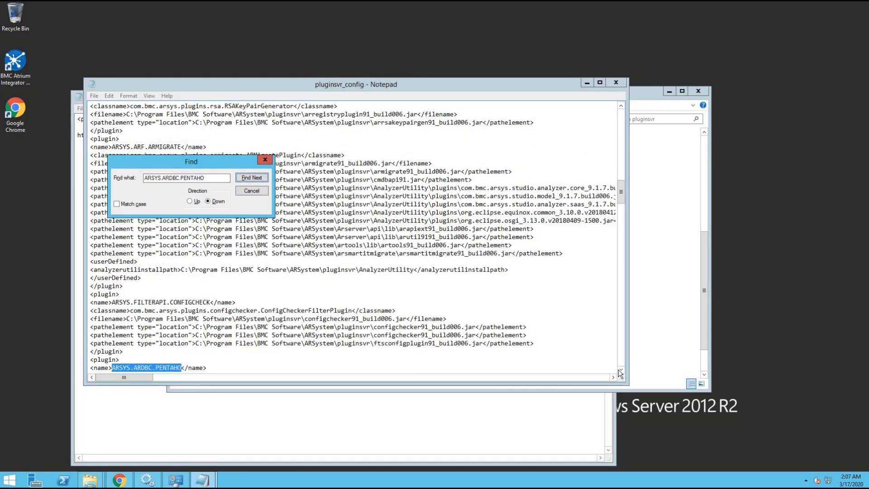
click(621, 369)
scroll(618, 211, down, 3)
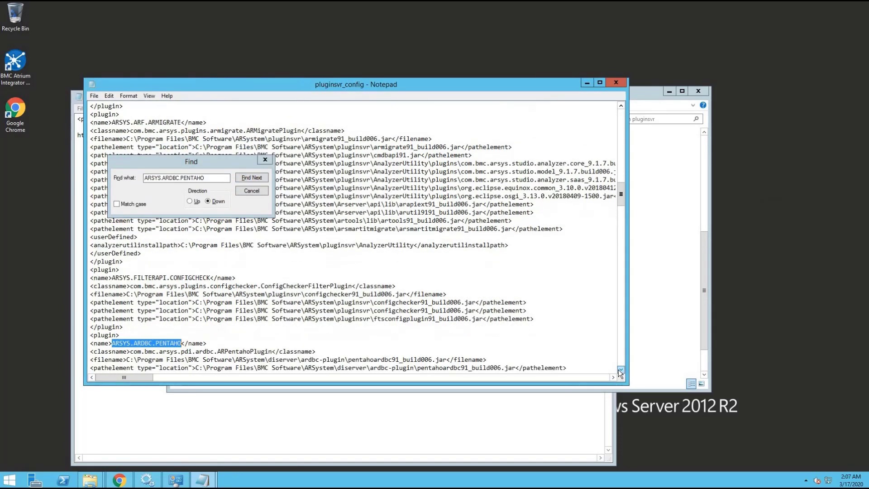
drag(618, 211, 622, 249)
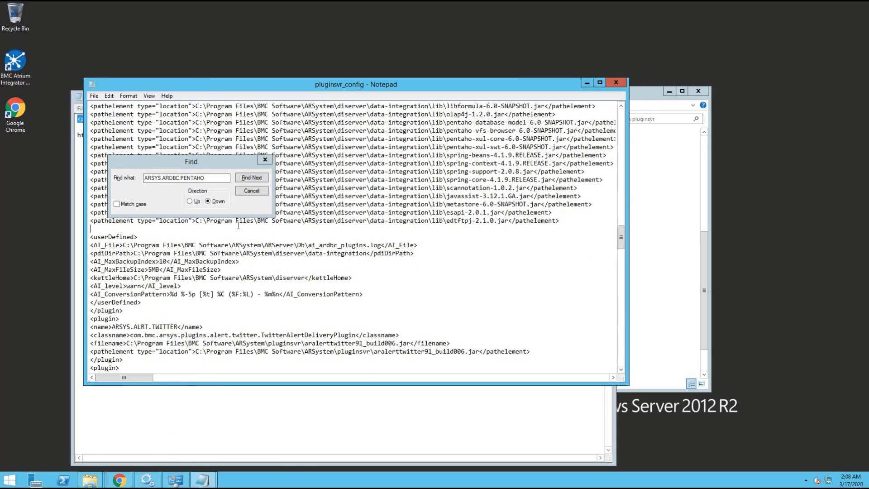
text(<pathelement type="location">C:\Program Files\BMC Software\ARSystem\diserver\data-integration\lib\js-1.7R3.jar</pathelement>)
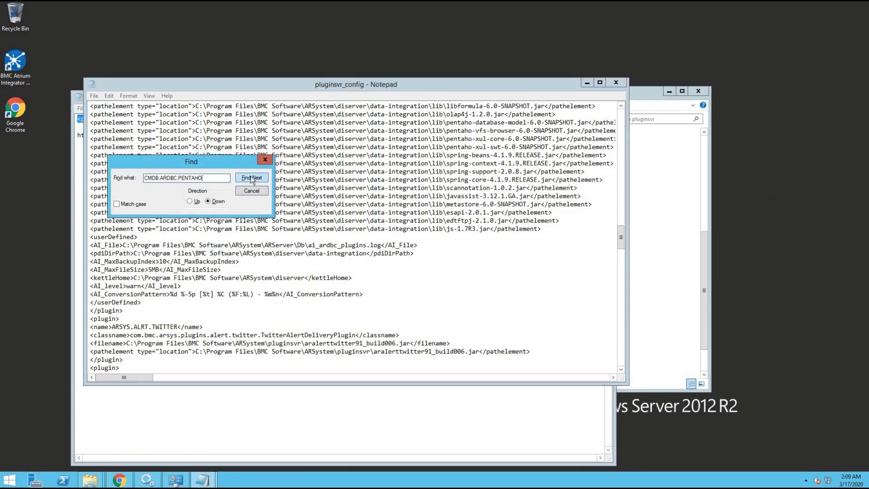
Confirm CMDB.ARDBC.PENTAHO also lists js-1.7R3.jar, then save pluginsvr_config.
click(252, 178)
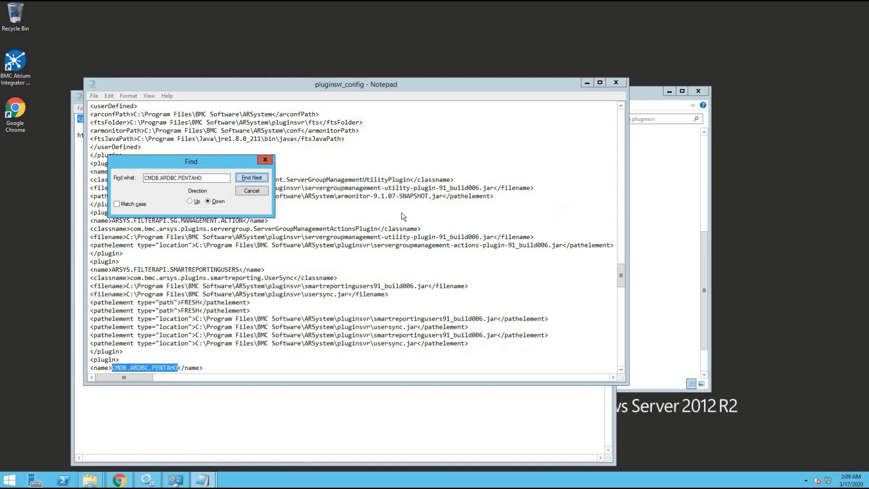
click(621, 368)
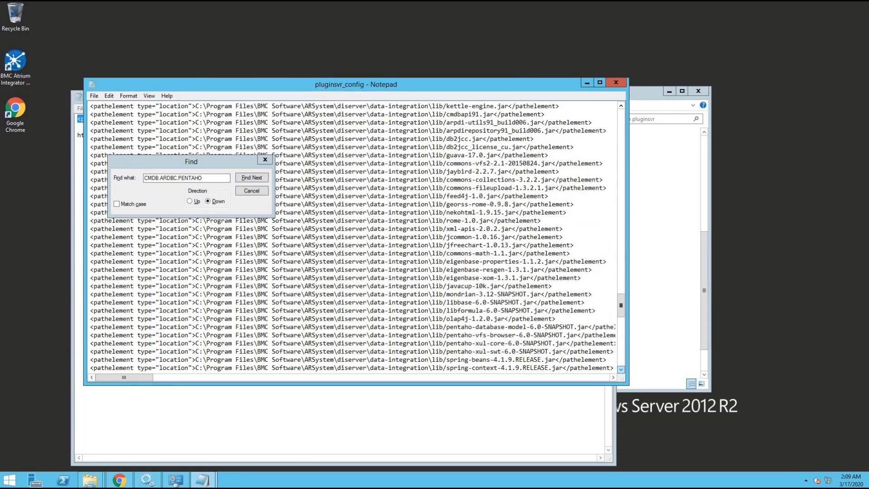
drag(91, 285, 551, 285)
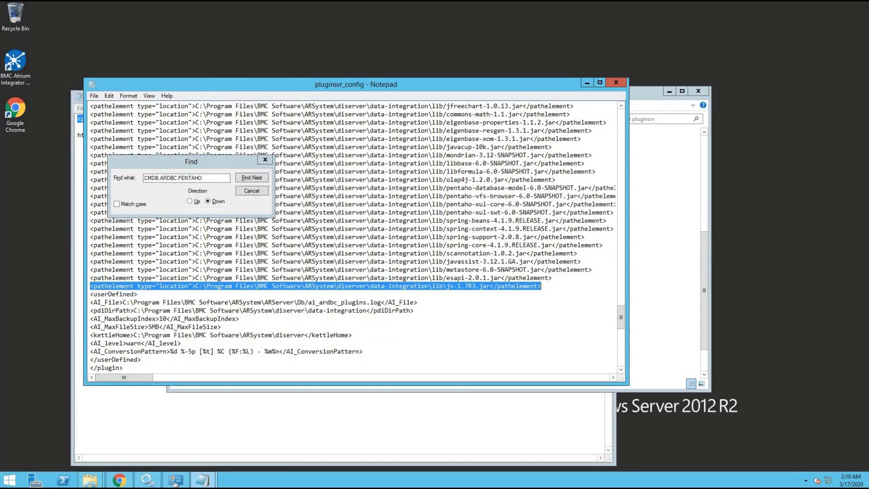
click(94, 96)
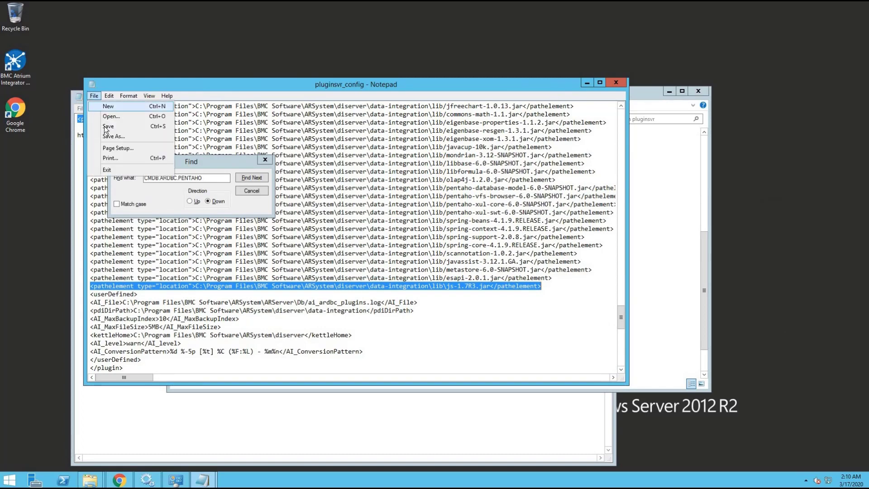
click(111, 126)
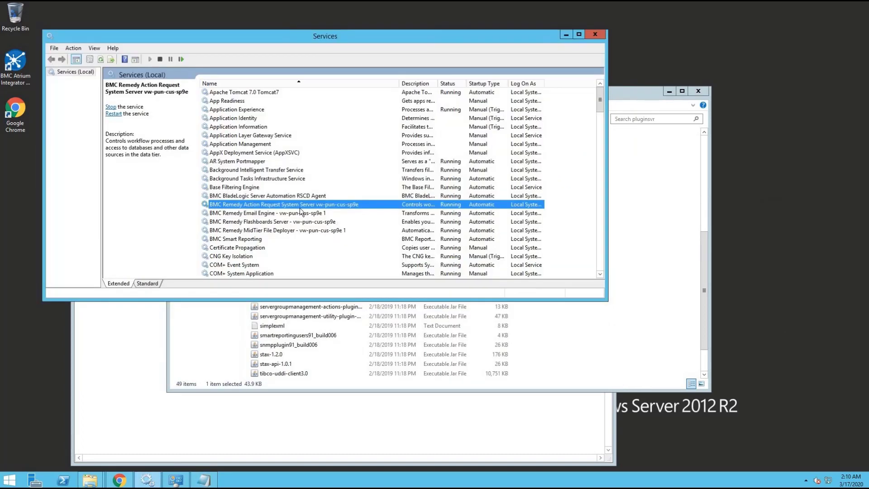
Restart the BMC Remedy Action Request System Server service.
right_click(299, 206)
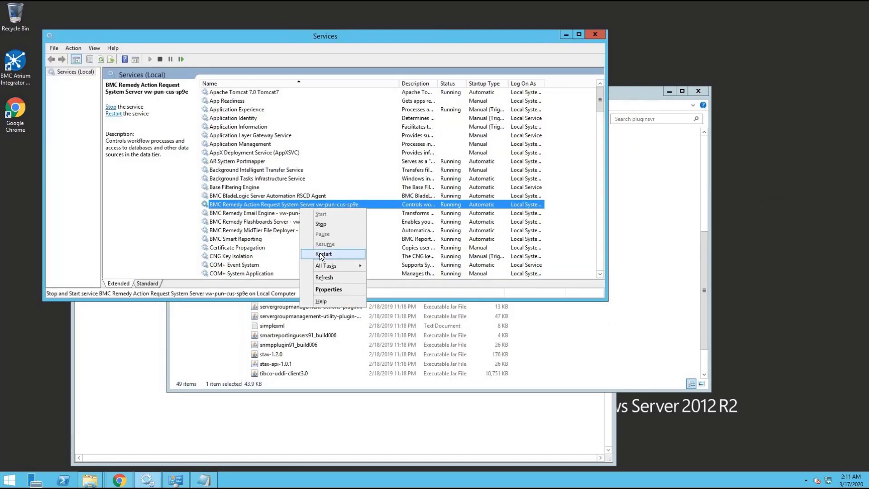
click(320, 252)
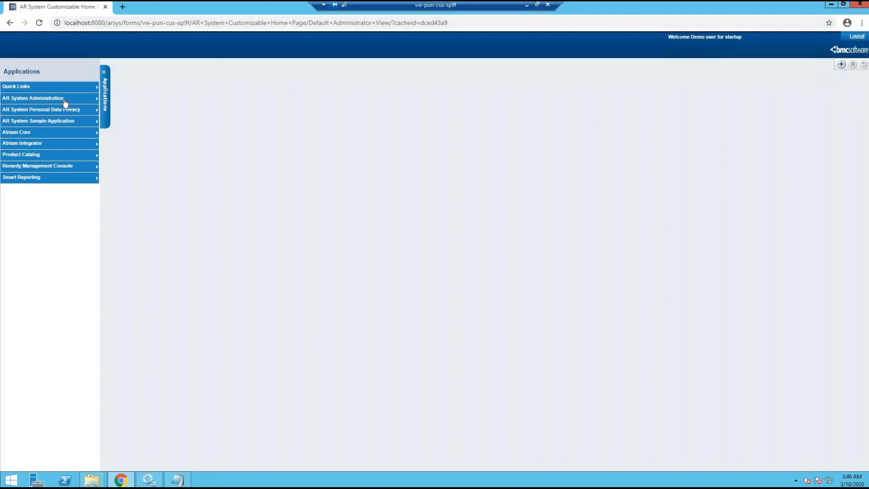
Start a package import in the Deployment Management Console.
mouse_move(65, 103)
click(178, 135)
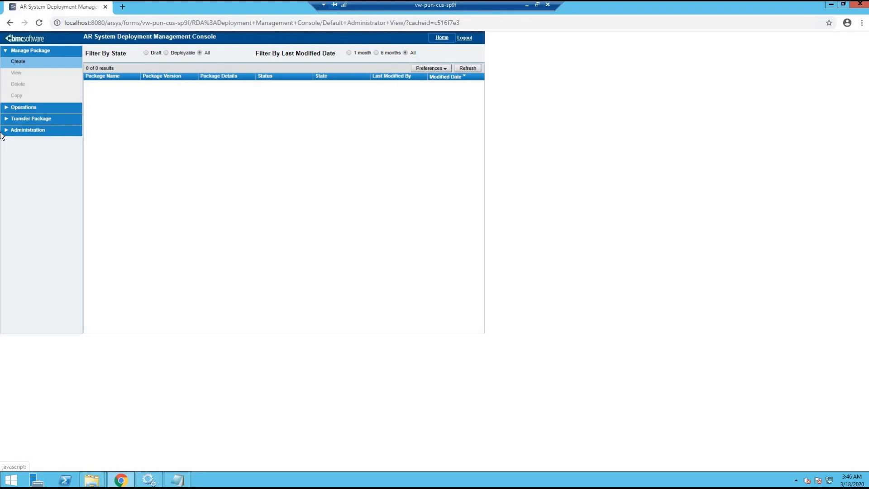
click(33, 118)
click(18, 140)
Choose BCMSQL1808Patch001 from C:\cmdb setup files as the package file.
click(384, 229)
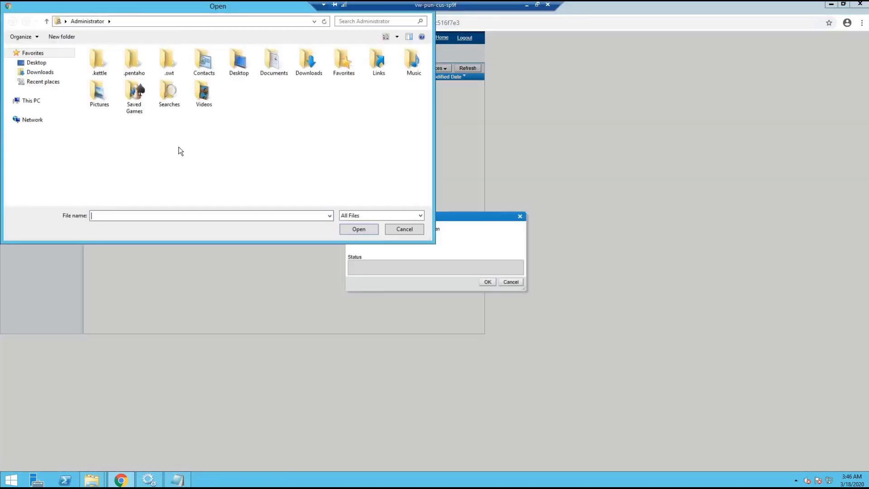
click(31, 100)
double_click(133, 63)
double_click(128, 83)
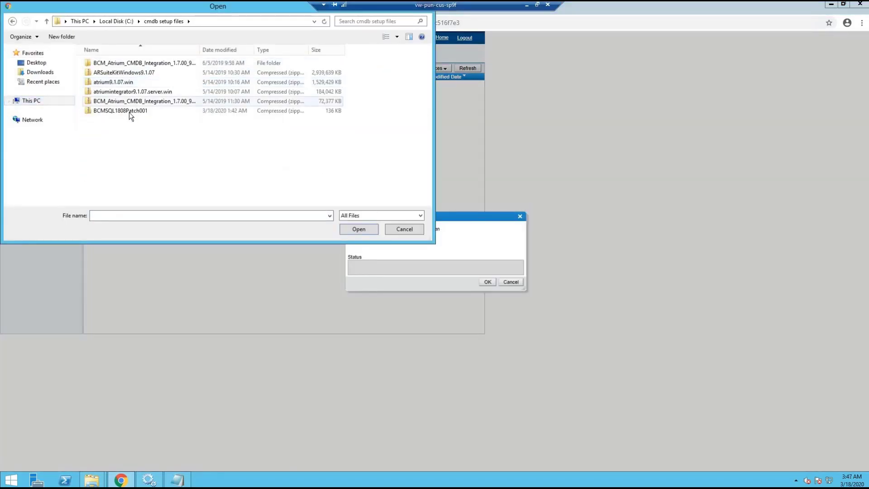
click(129, 112)
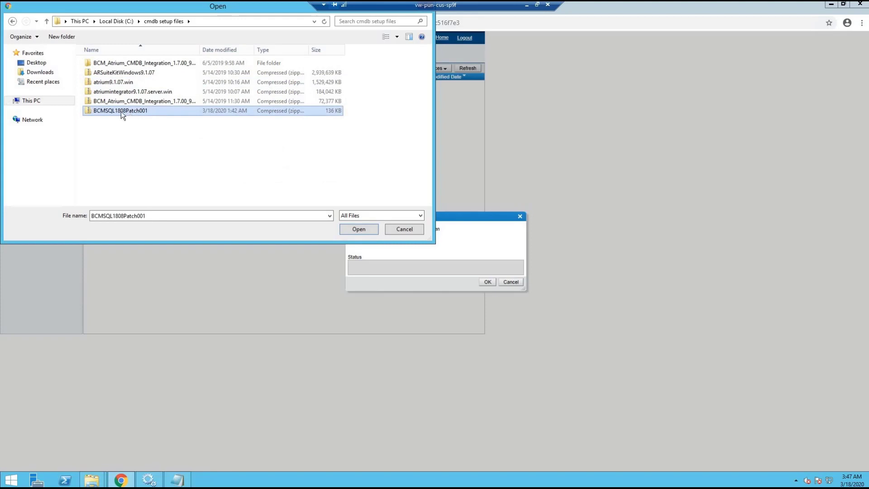
Import the CMDB_BCM_Adapter_1808_Patch1_SQLSERVER package, deploy it, and view its 22 content items.
click(359, 229)
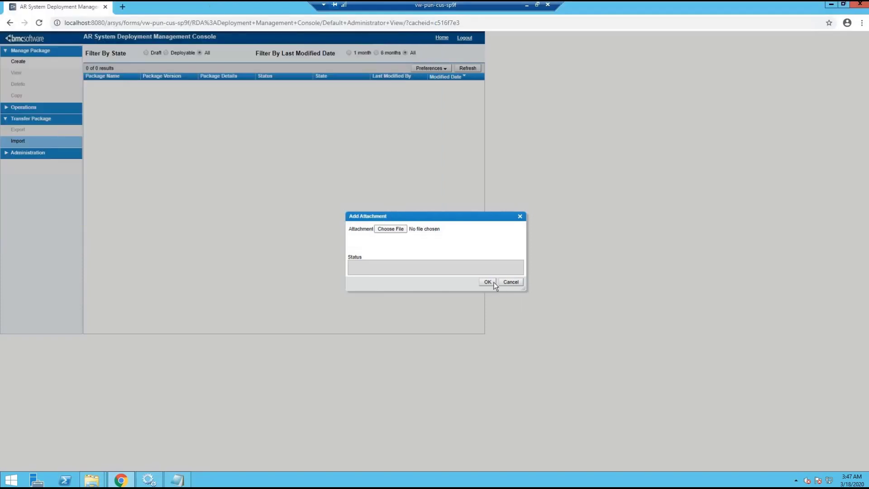
click(487, 282)
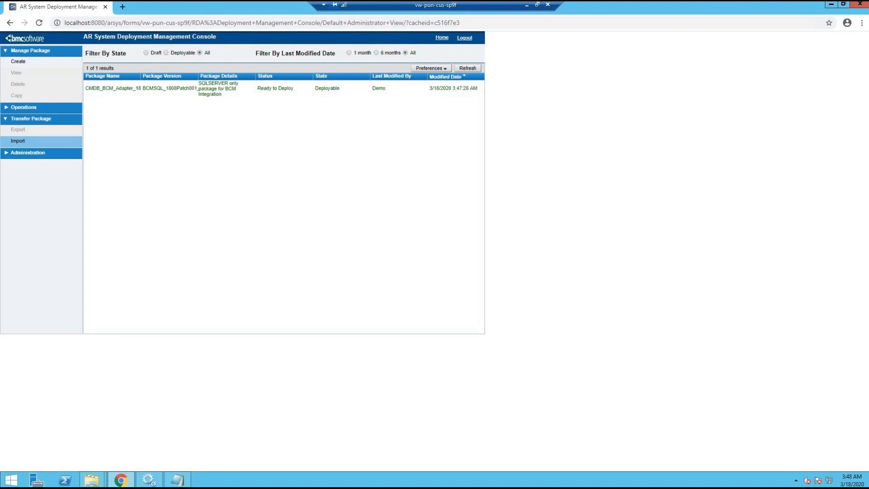
click(30, 109)
click(134, 91)
click(19, 130)
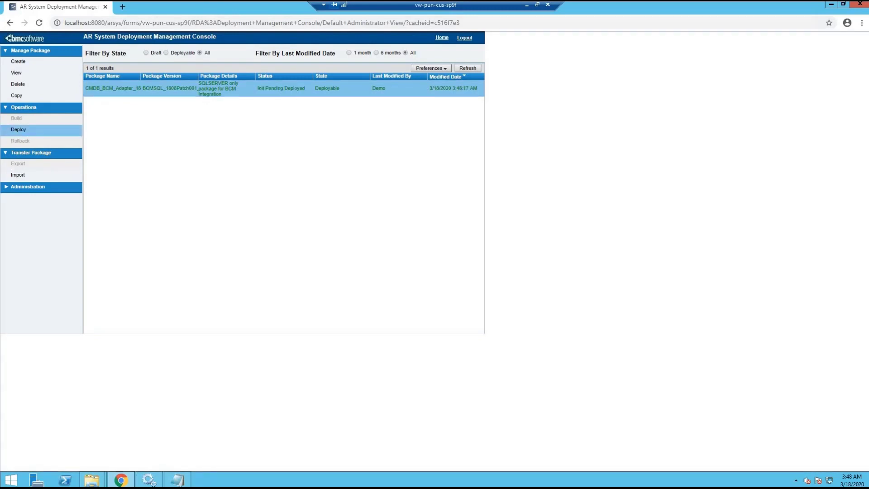
click(17, 73)
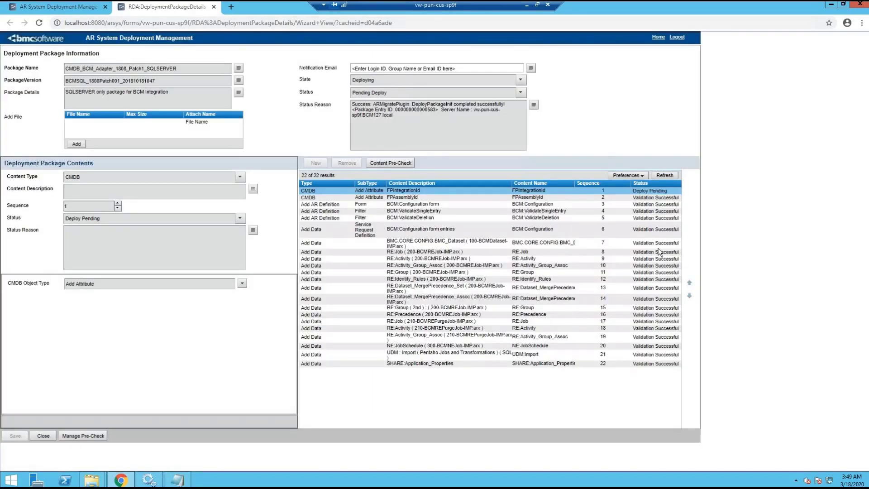
Inspect the BMC_Dataset and RE:Job items, confirming every content row reads Deployed.
click(657, 247)
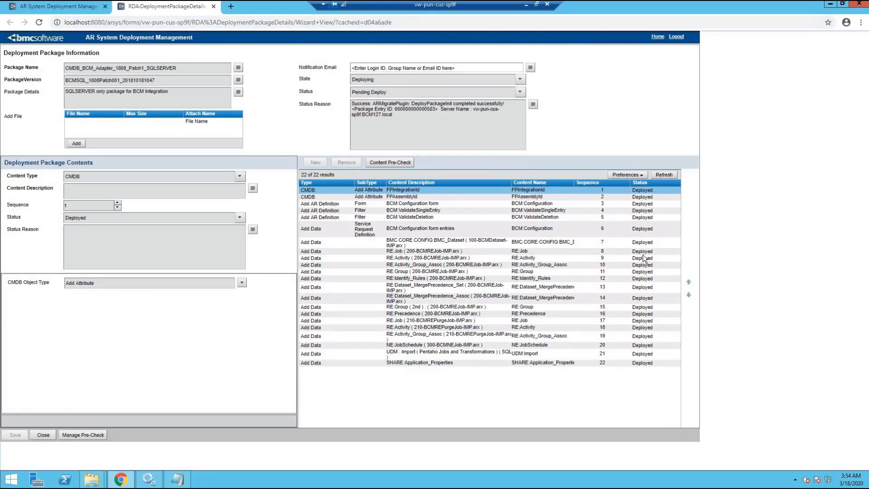
click(643, 253)
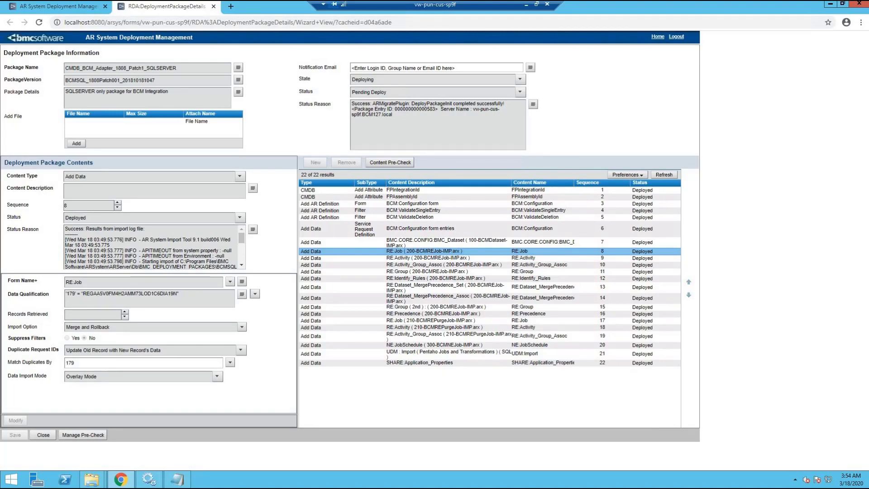
Search the BCM:Configuration form for the Default record and confirm SQLDBOWNER is bcmdbuser.
click(231, 6)
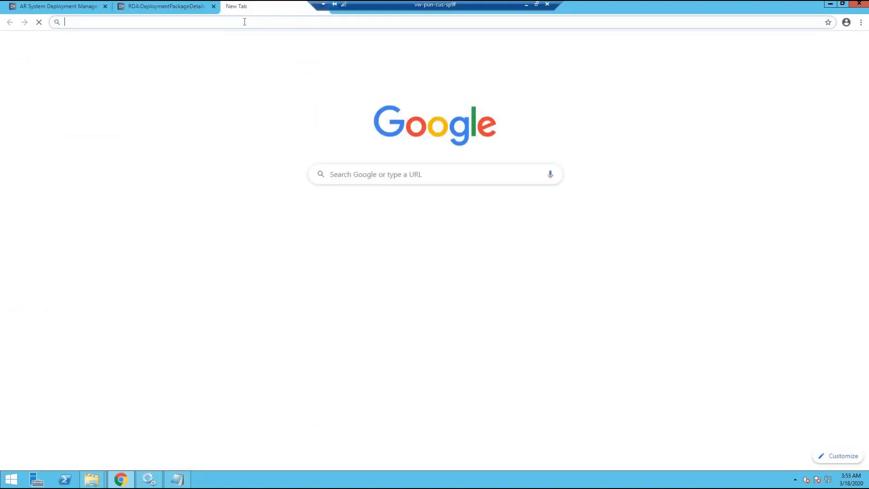
text(http://localhost:8080/arsys/forms/vw-pun-cus-sp9f/BCM:Configuration)
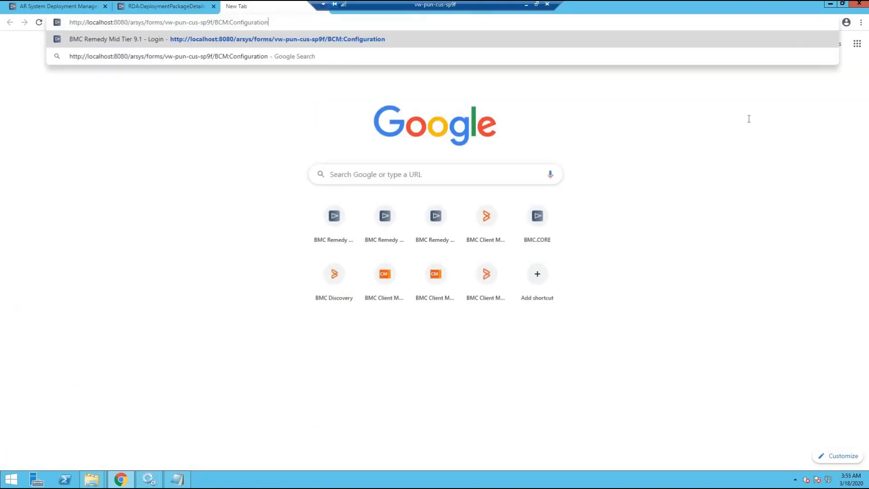
key(Return)
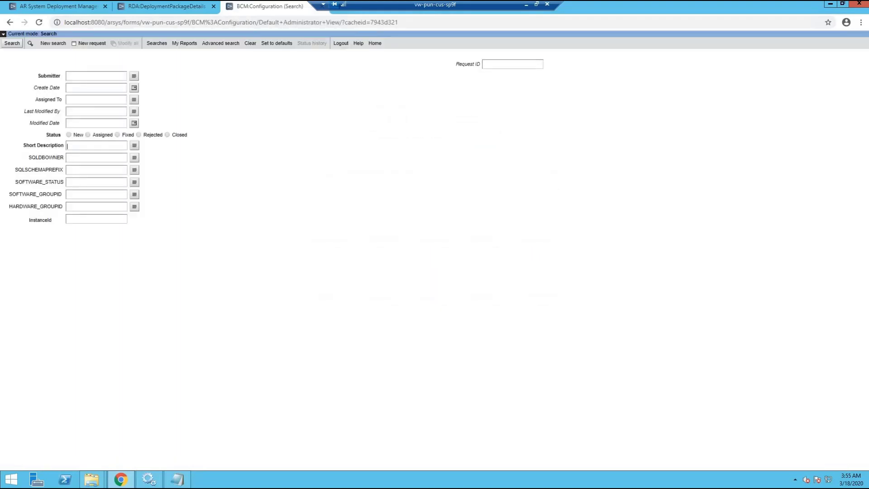
text(Default)
click(10, 43)
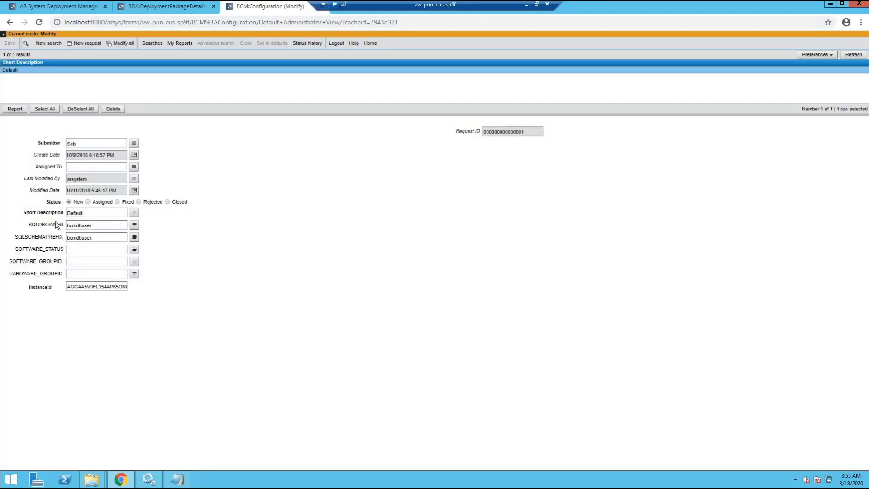
click(97, 226)
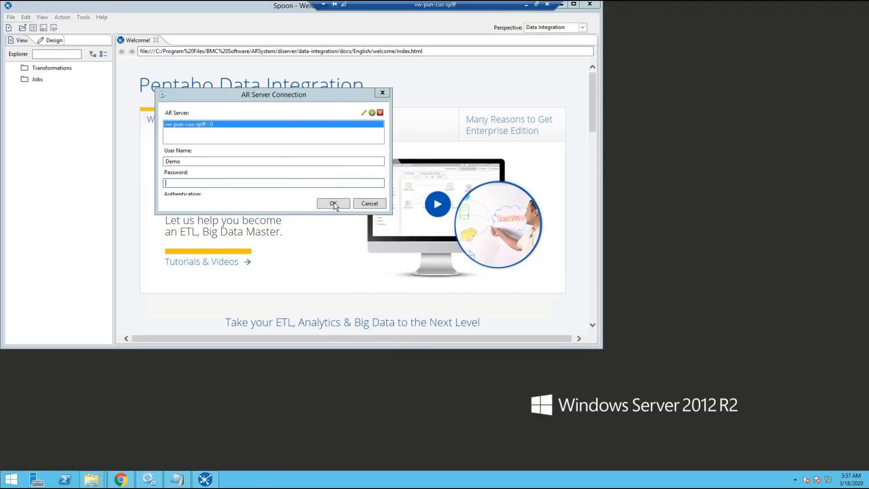
Log into the Spoon repository, open BCM_Hardware_Input, and expand its database connections.
click(333, 203)
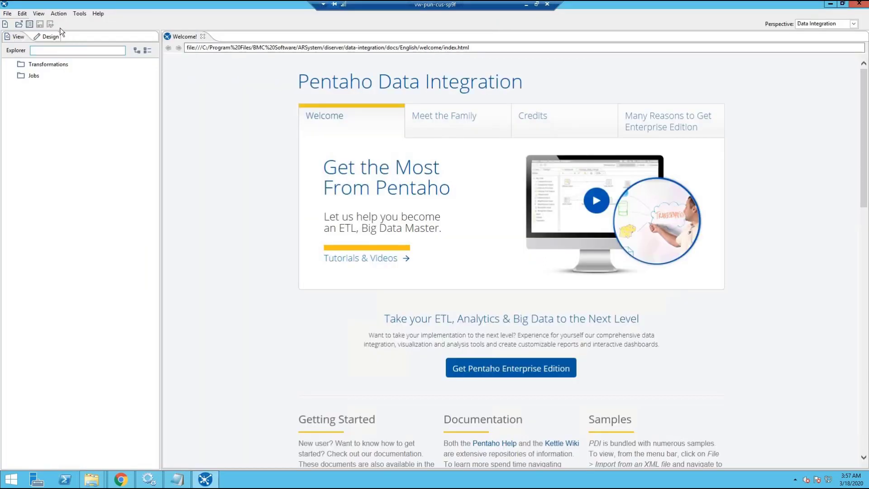
click(80, 14)
mouse_move(98, 34)
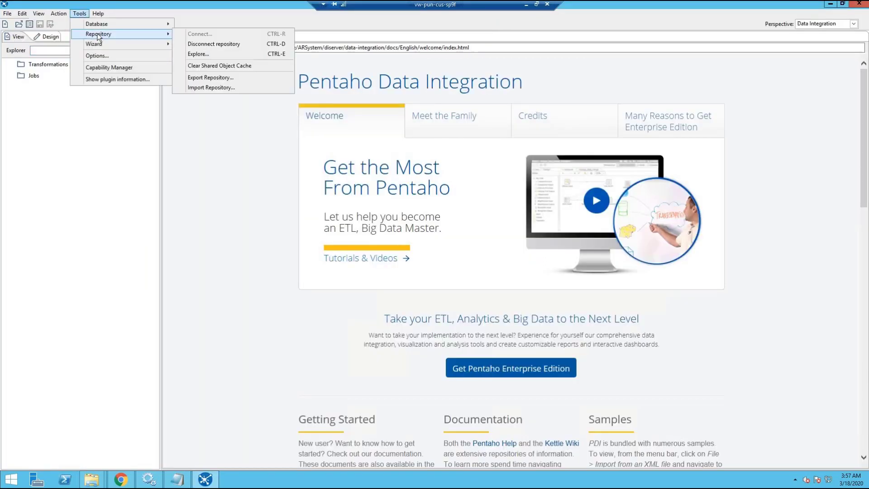
click(197, 53)
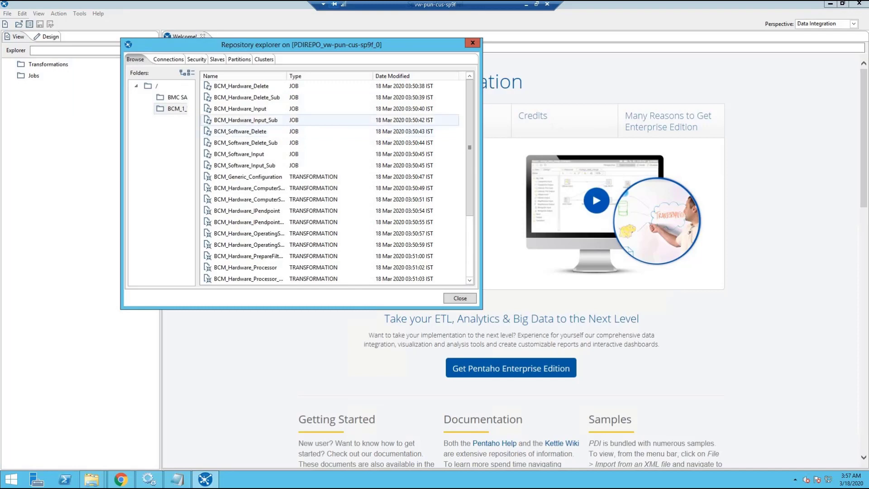
click(246, 113)
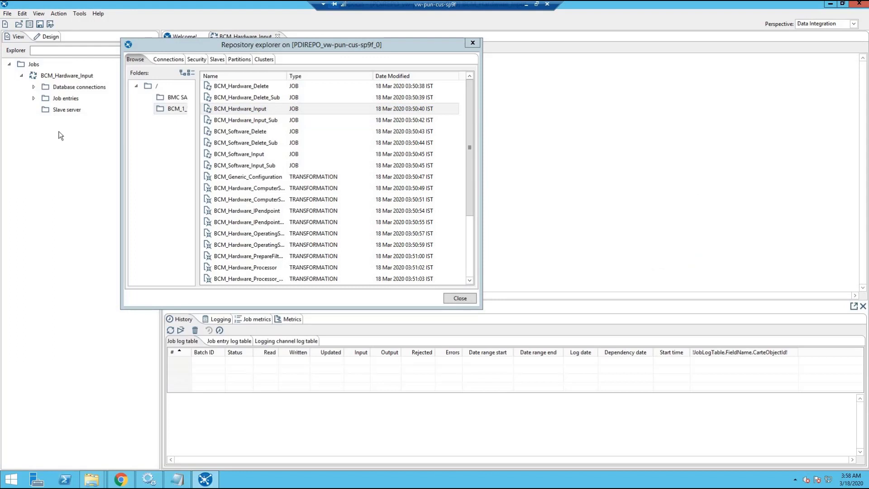
click(471, 297)
click(67, 77)
click(34, 87)
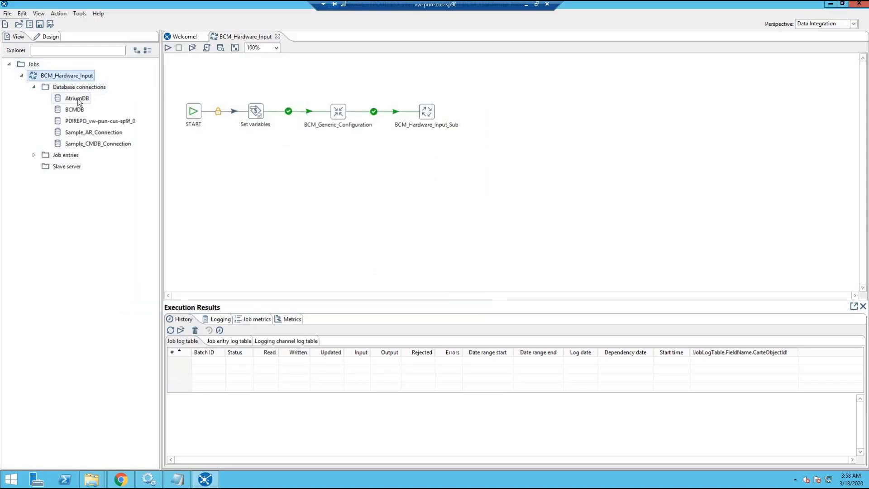
Point the AtriumDB connection at server vw-pun-cus-sp9f, test it OK, and save.
click(72, 99)
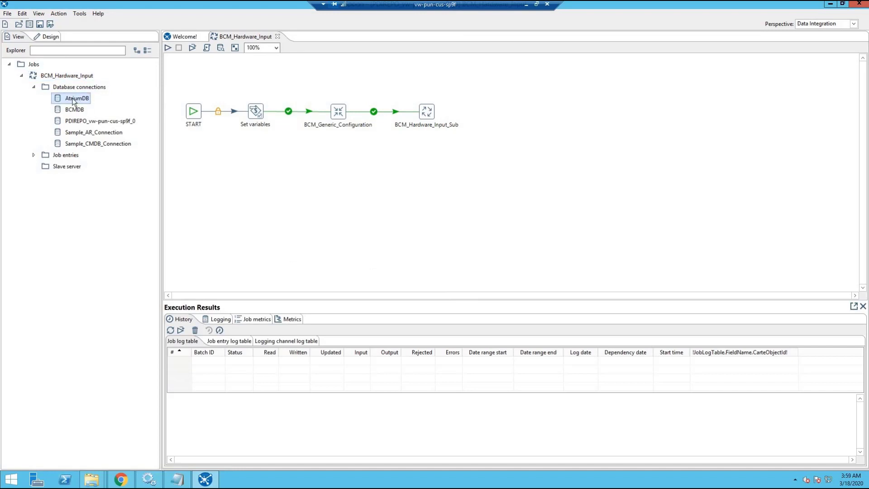
double_click(72, 99)
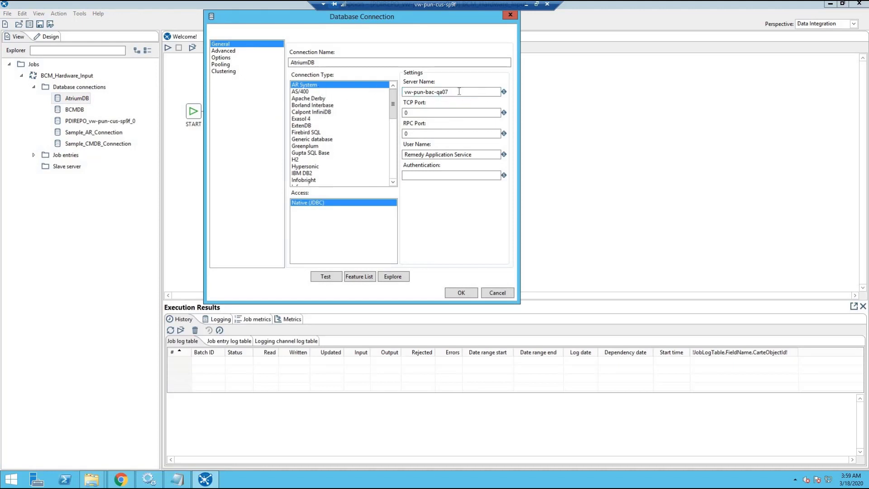
key(ctrl+a)
text(vw-pun-cus-sp9d)
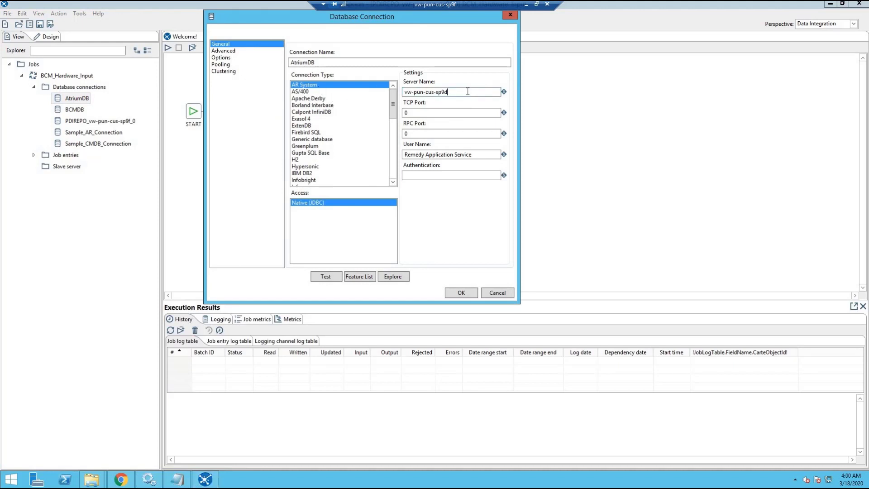
key(BackSpace)
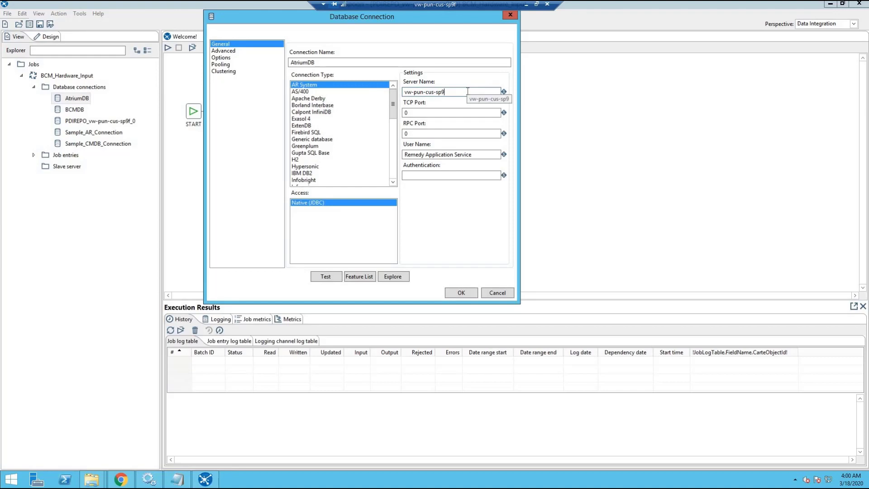
text(f)
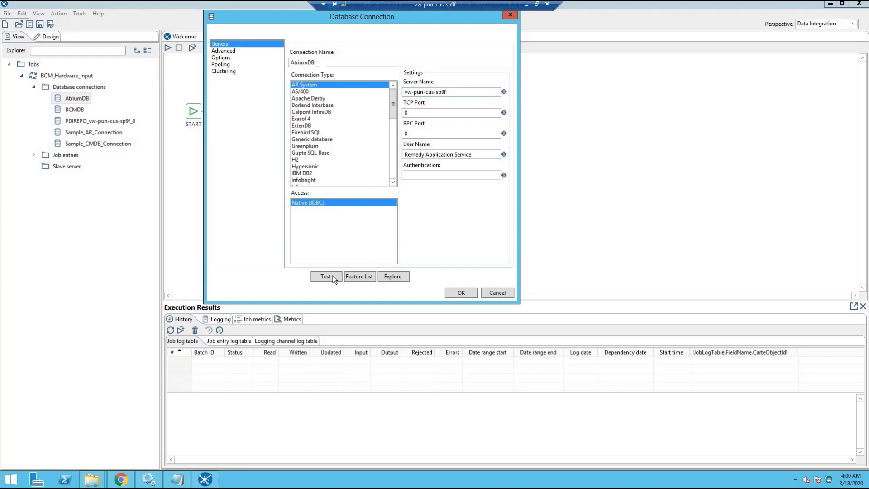
click(332, 276)
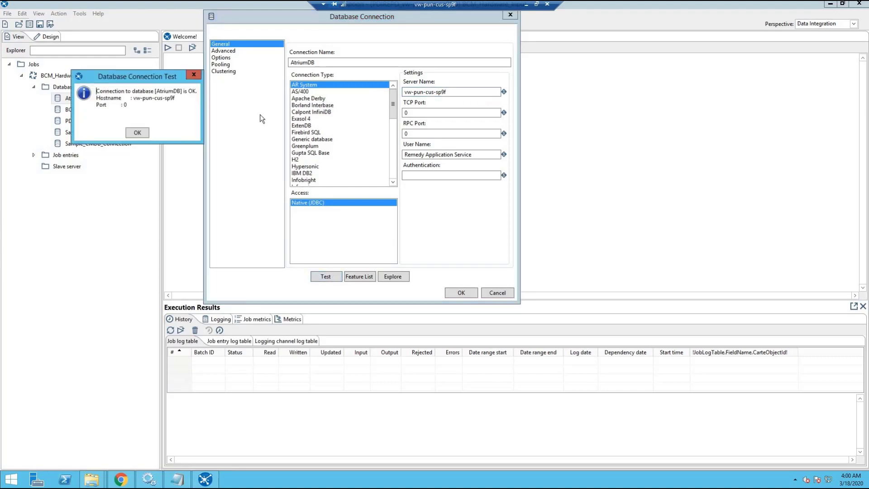
key(Return)
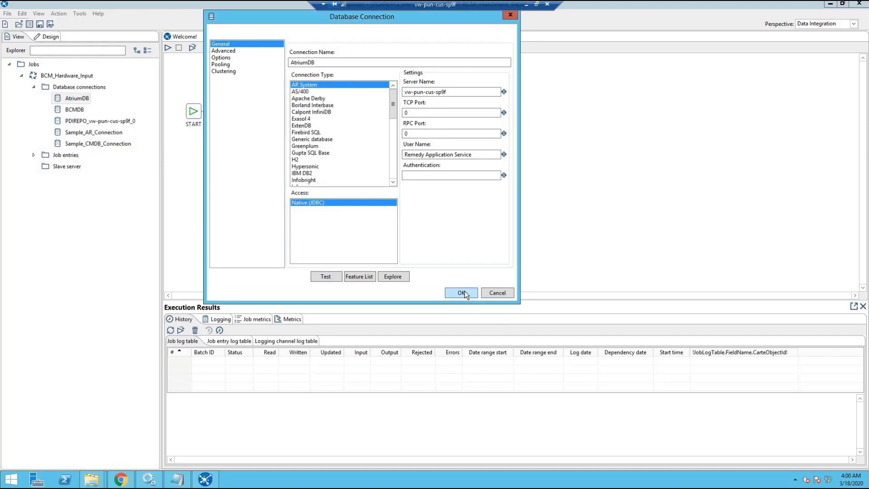
click(461, 292)
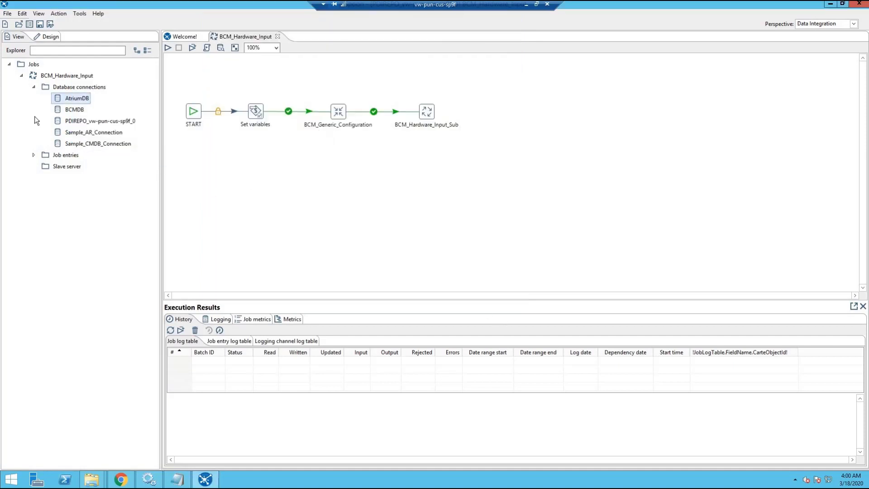
Set the BCMDB connection host name to vw-pun-cus-sp9k and test it successfully.
double_click(79, 113)
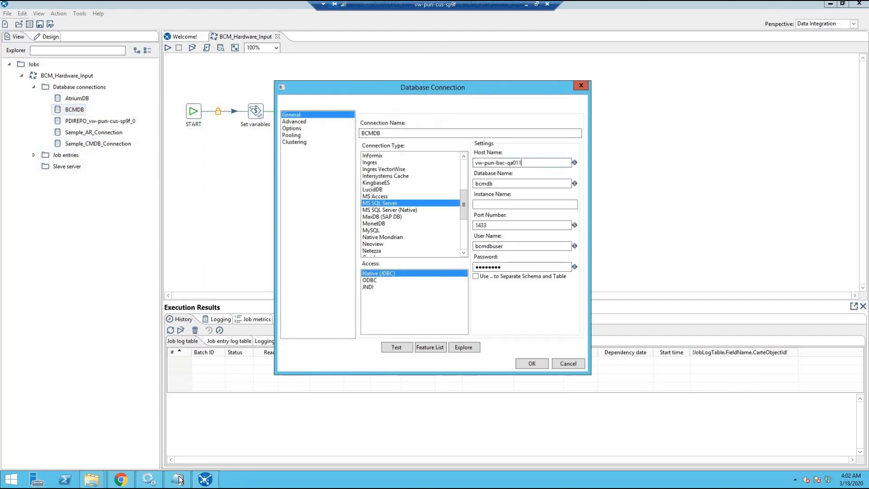
click(178, 480)
key(shift+Up)
key(shift+Up)
key(shift+Up)
key(ctrl+c)
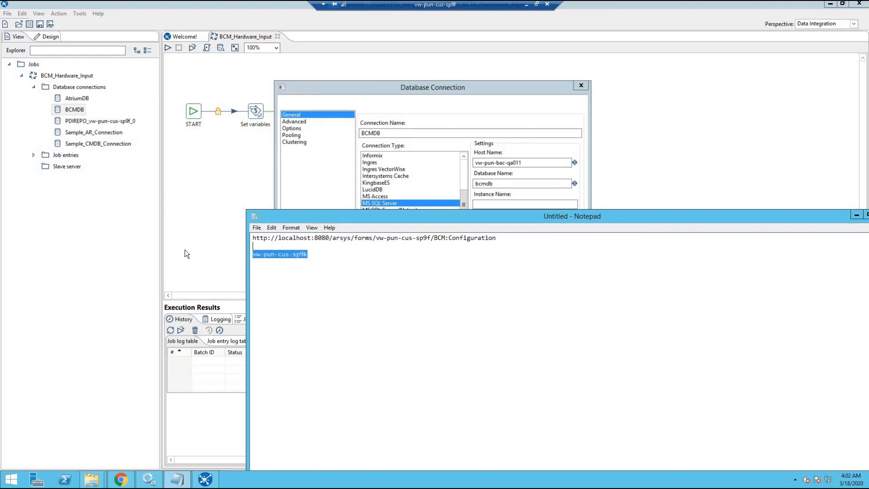
click(527, 162)
key(ctrl+v)
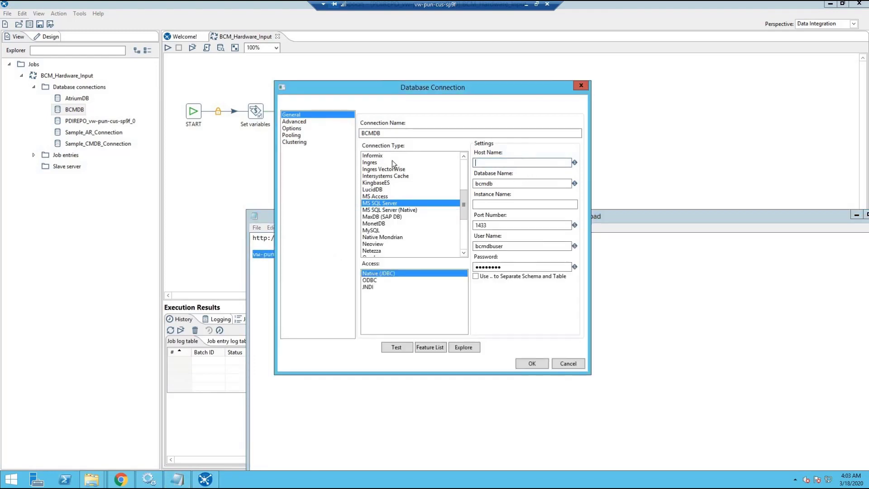
click(395, 347)
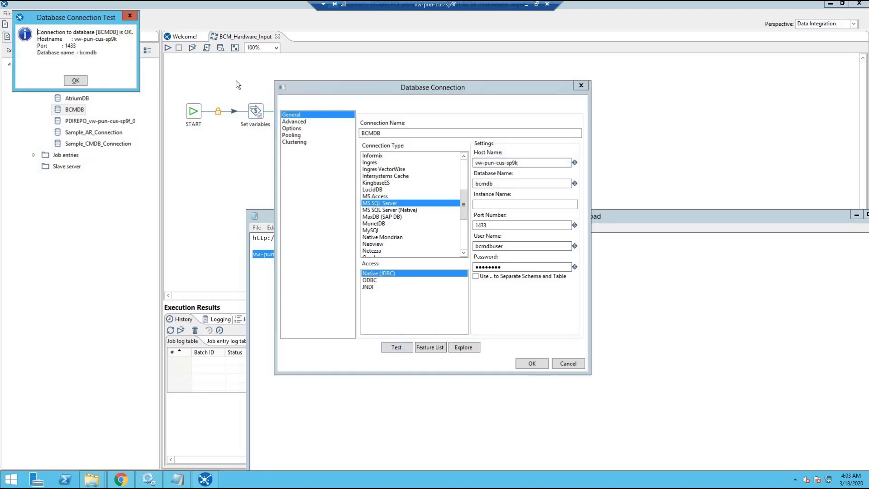
drag(90, 18, 384, 131)
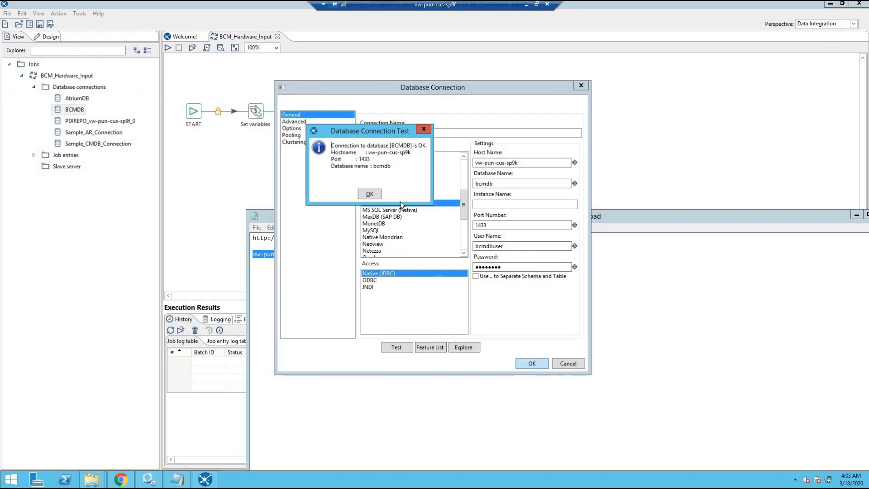